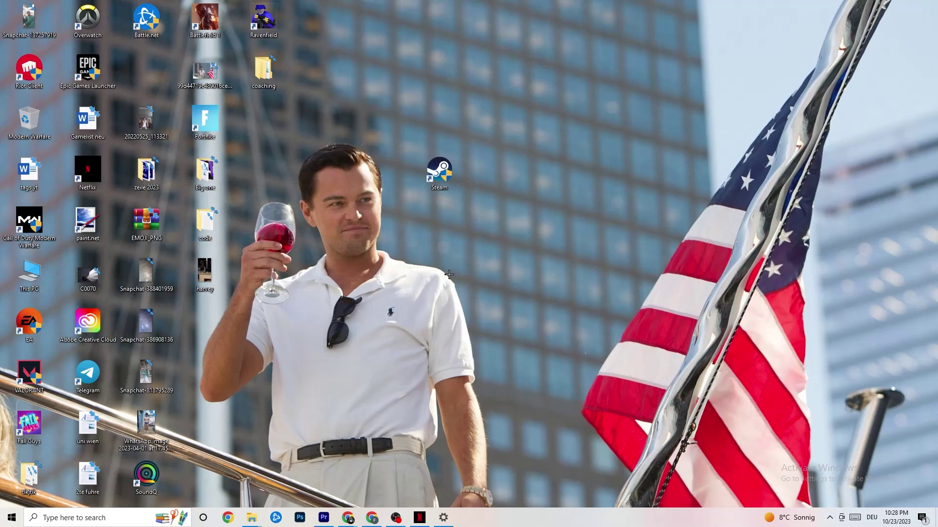
Launch Task Manager from the taskbar menu and maximize it on the Processes tab
right_click(518, 525)
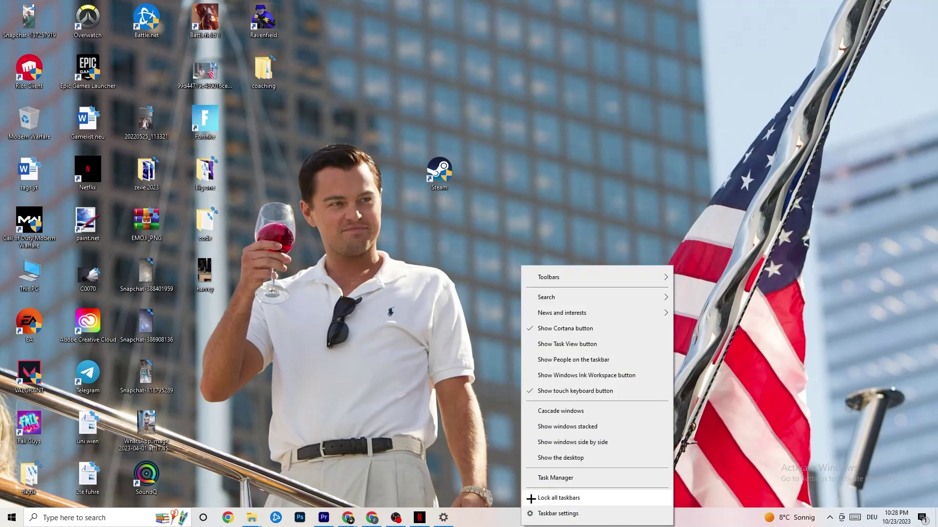
click(564, 477)
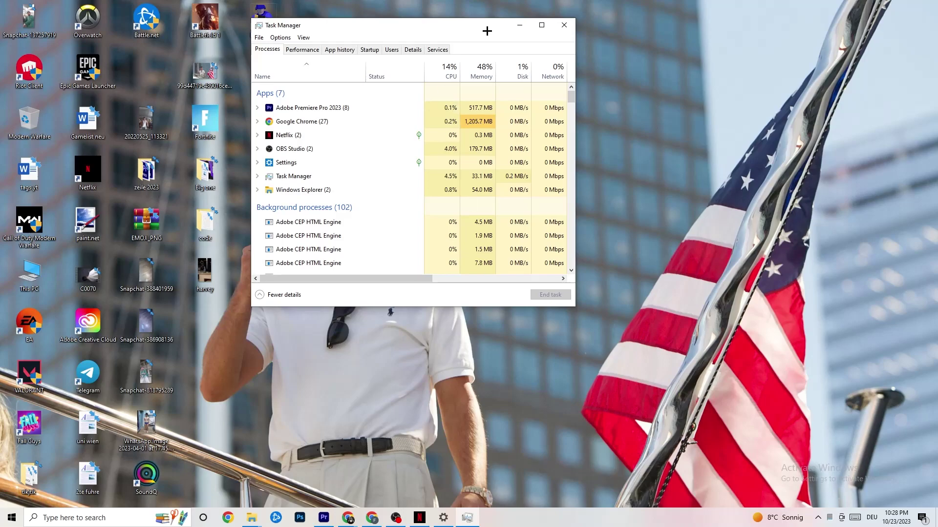
click(541, 25)
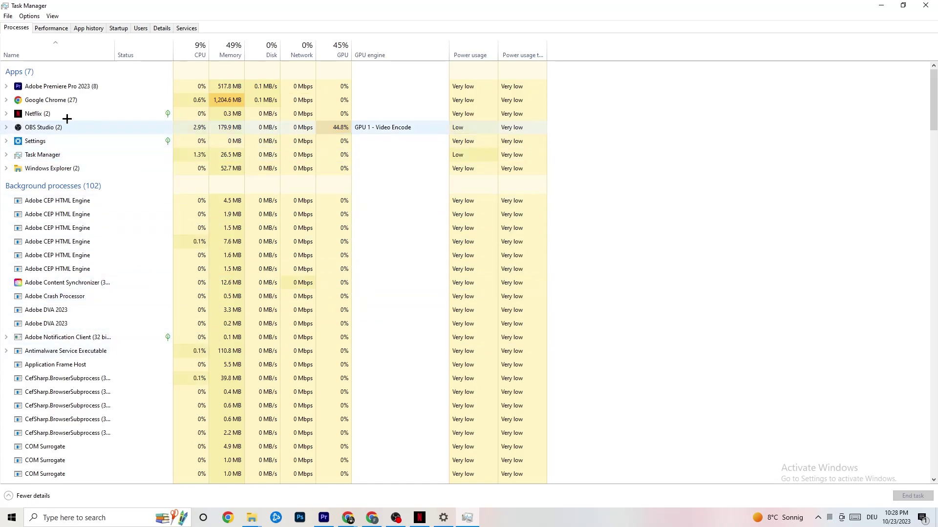
Look at Google Chrome's process options without ending it, then show the Details tab
right_click(67, 101)
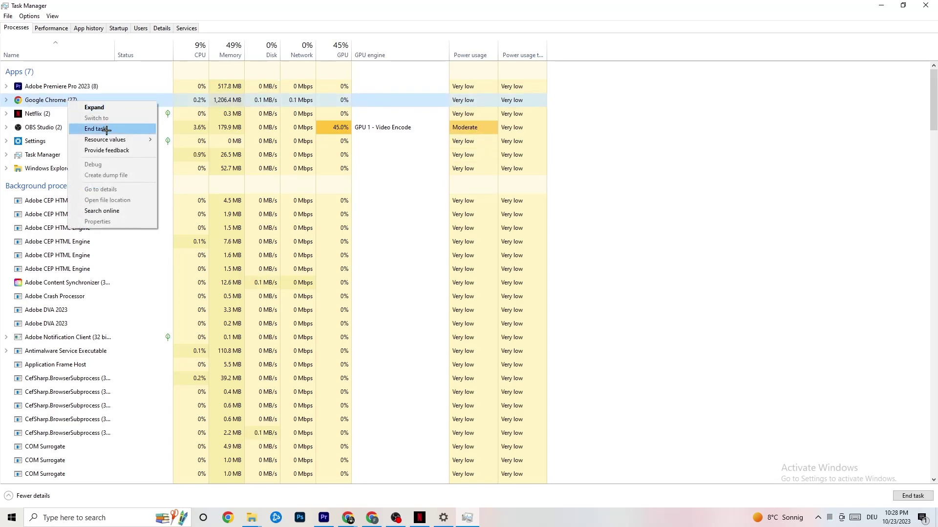
click(620, 124)
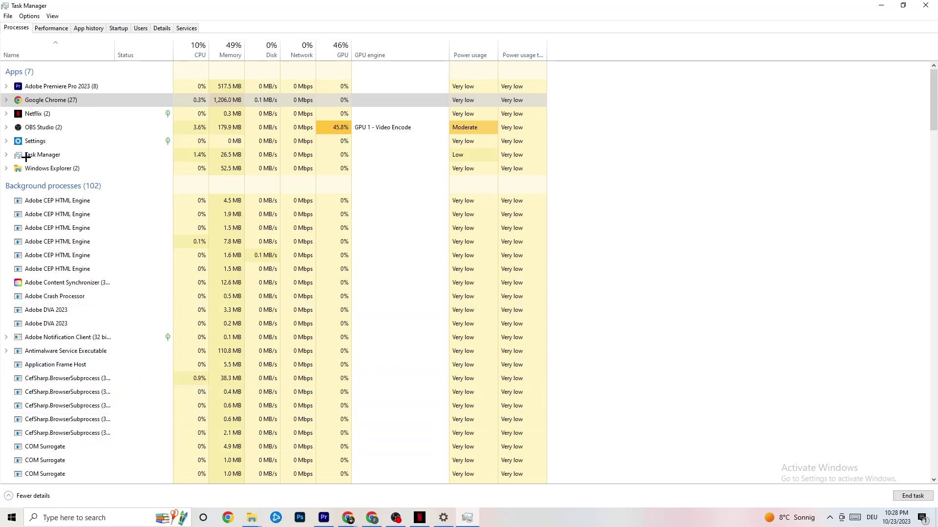
click(162, 28)
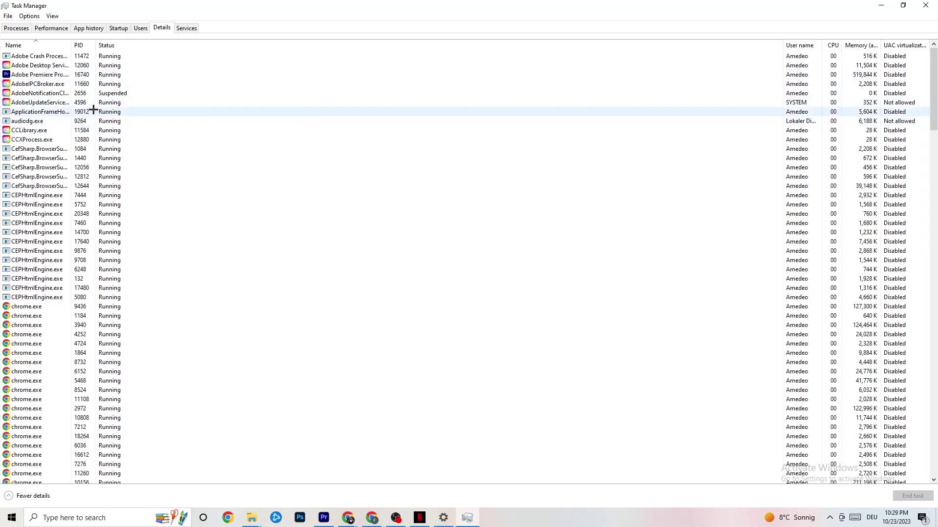
right_click(50, 76)
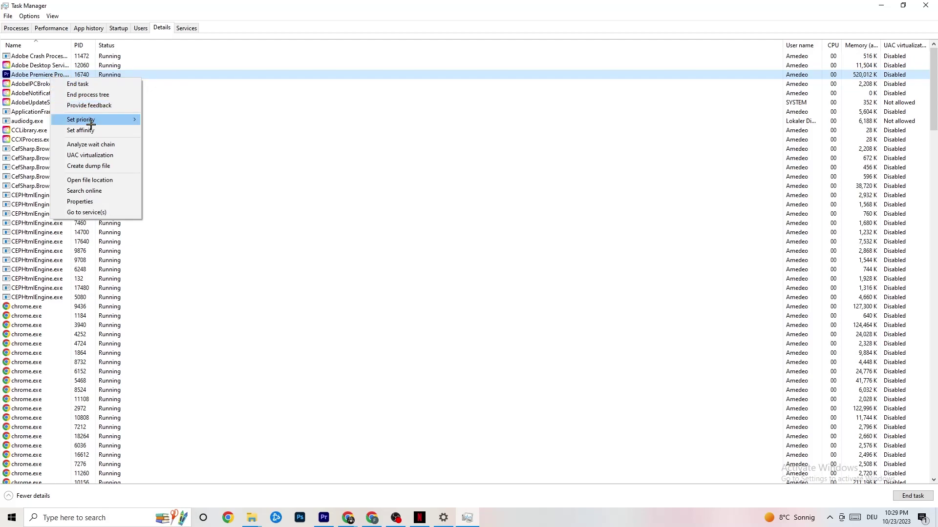
mouse_move(90, 124)
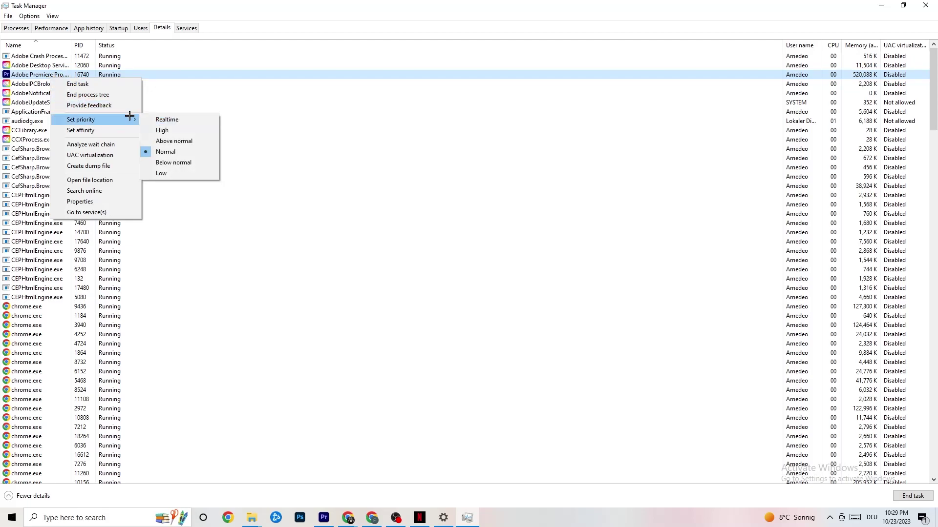
mouse_move(129, 116)
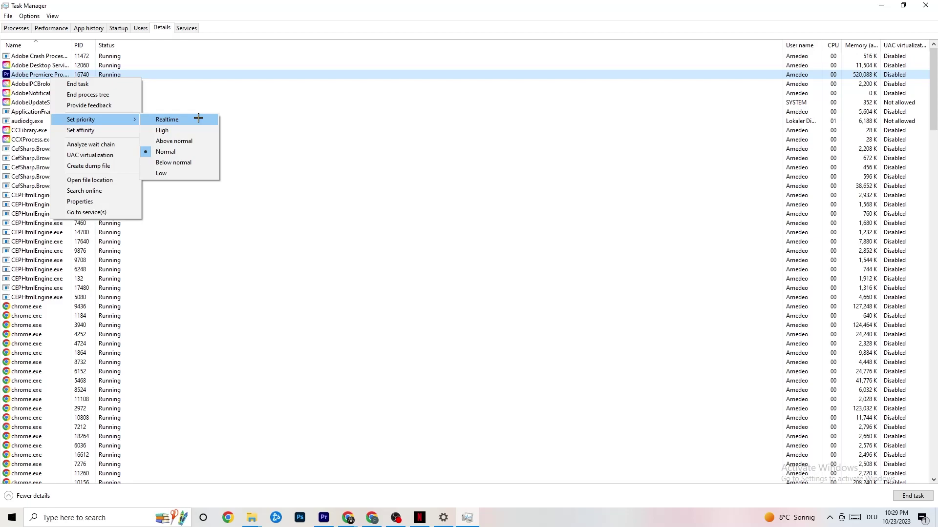
click(253, 103)
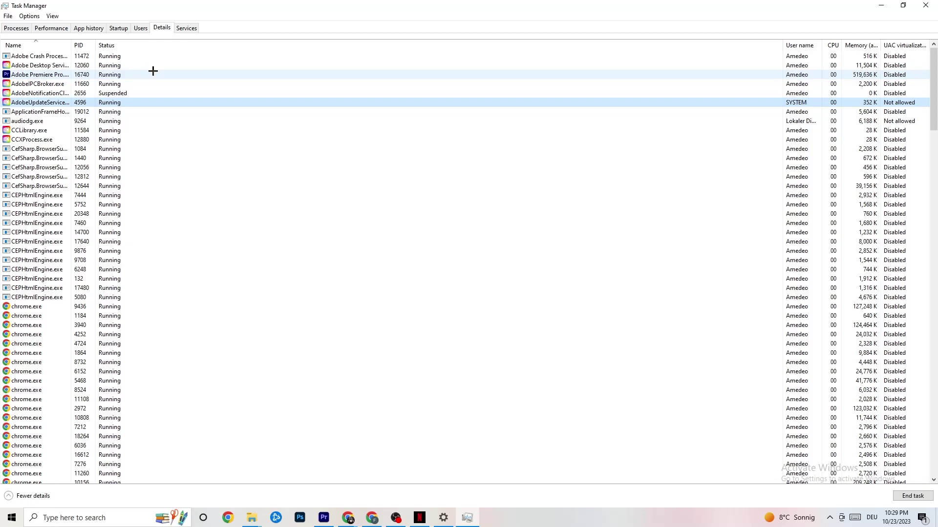
Review the startup apps, including Razer Synapse's options, then close Task Manager
click(118, 28)
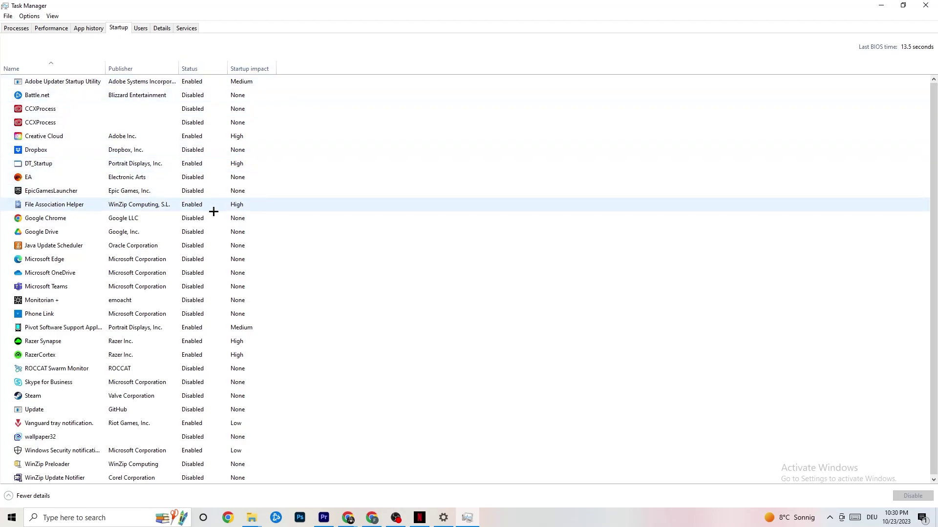
right_click(190, 342)
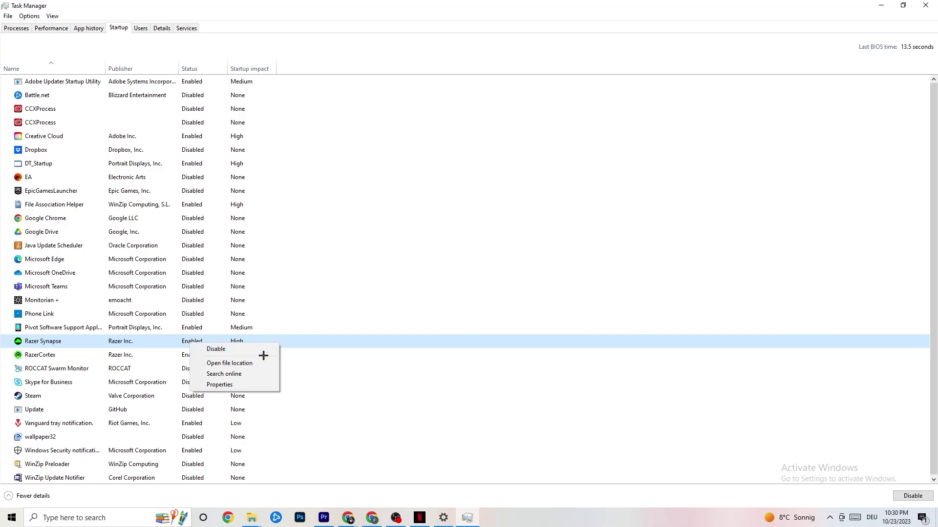
key(Escape)
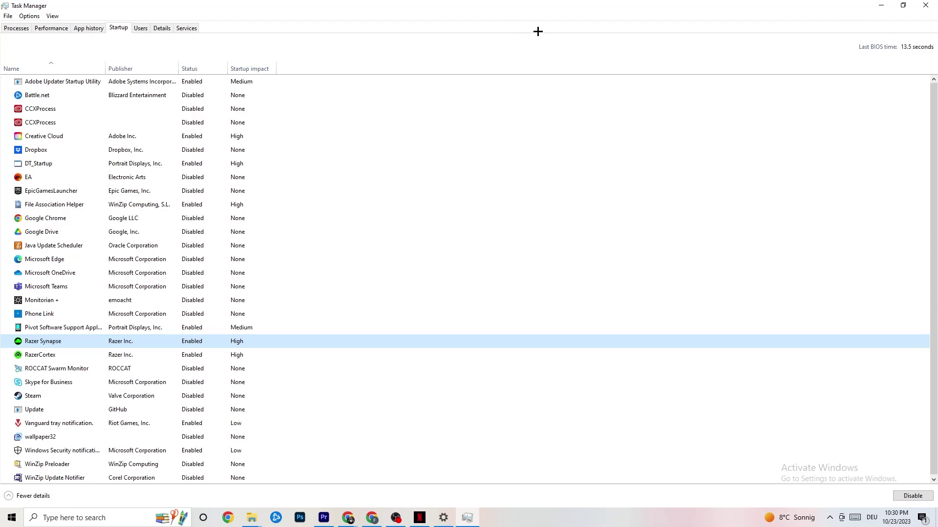
click(920, 4)
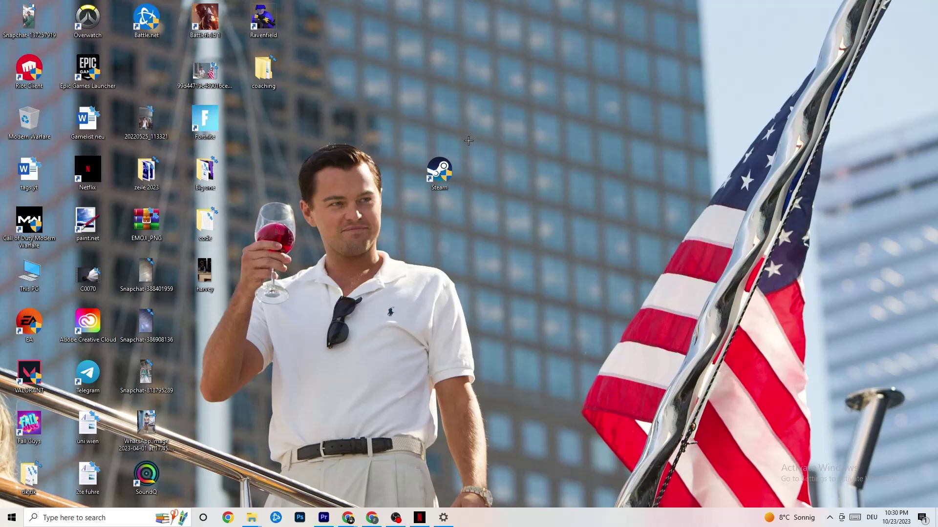
Open Windows Settings from the Start menu and go to its home page
click(101, 518)
click(6, 525)
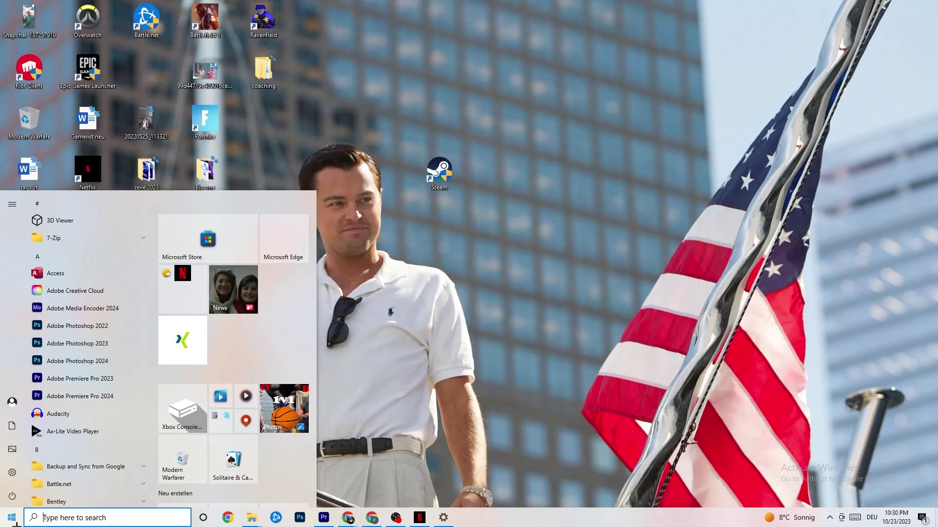
click(13, 473)
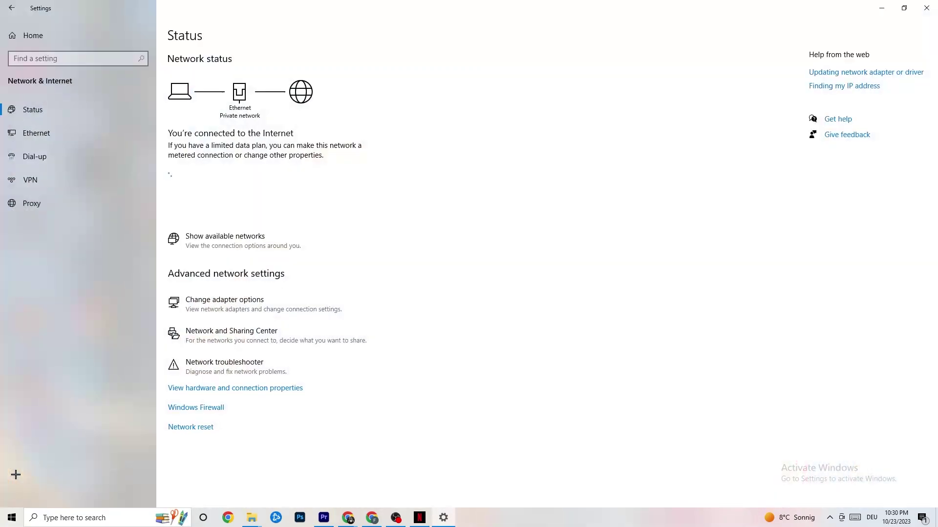
click(33, 36)
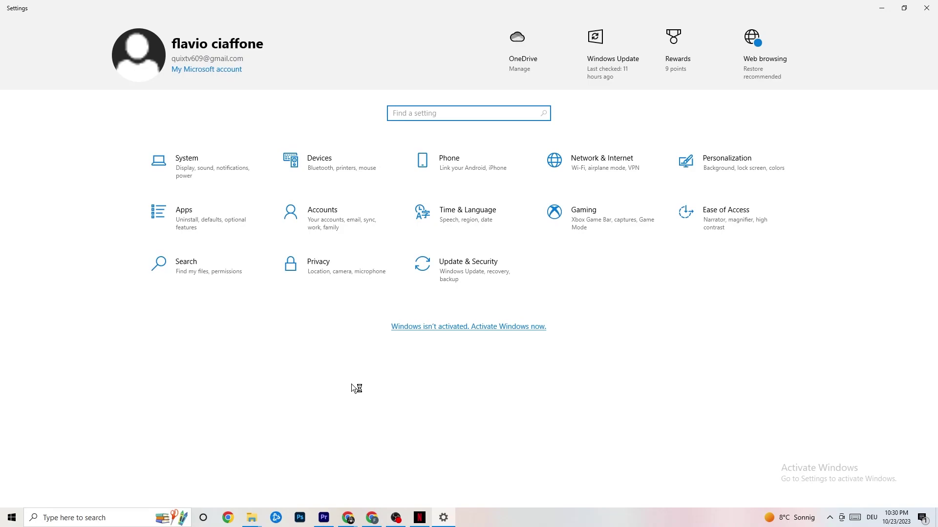
Confirm display scaling stays at 100% under System, then move on to Power & sleep
click(204, 162)
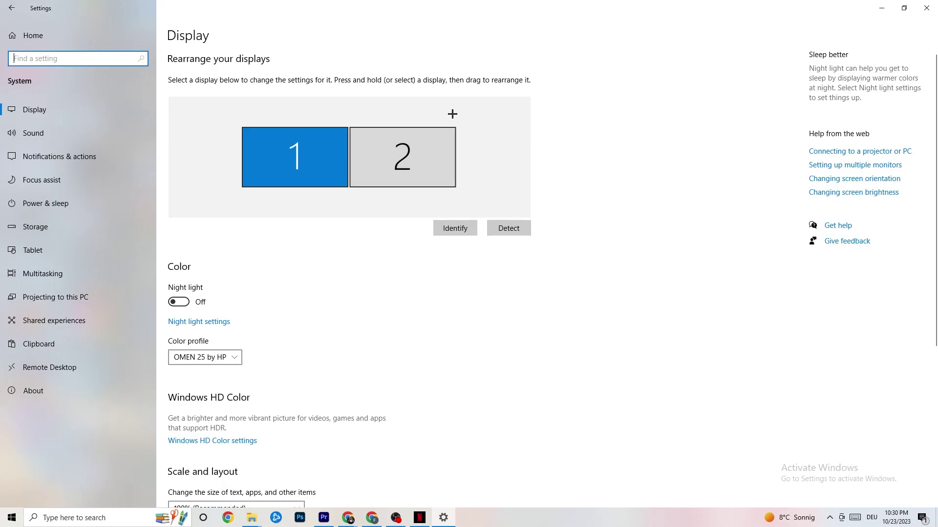
scroll(456, 110, down, 5)
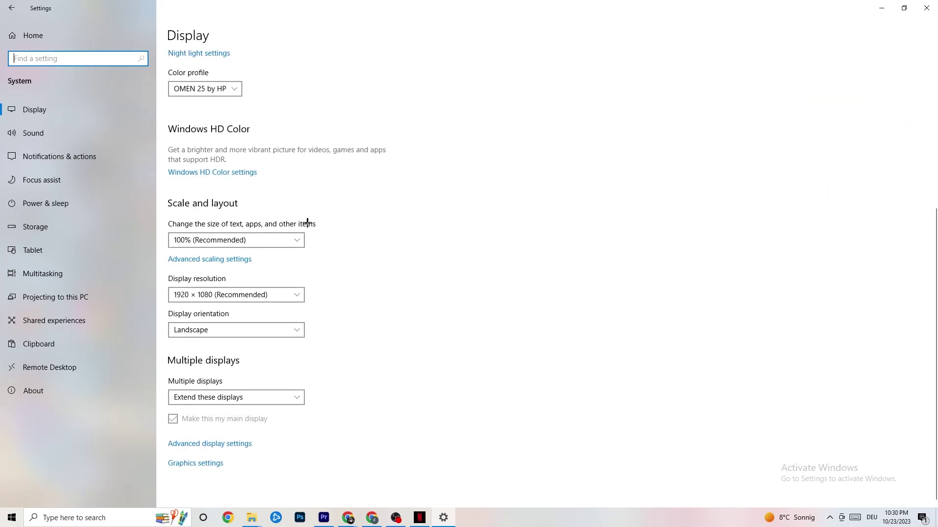
click(267, 240)
click(373, 191)
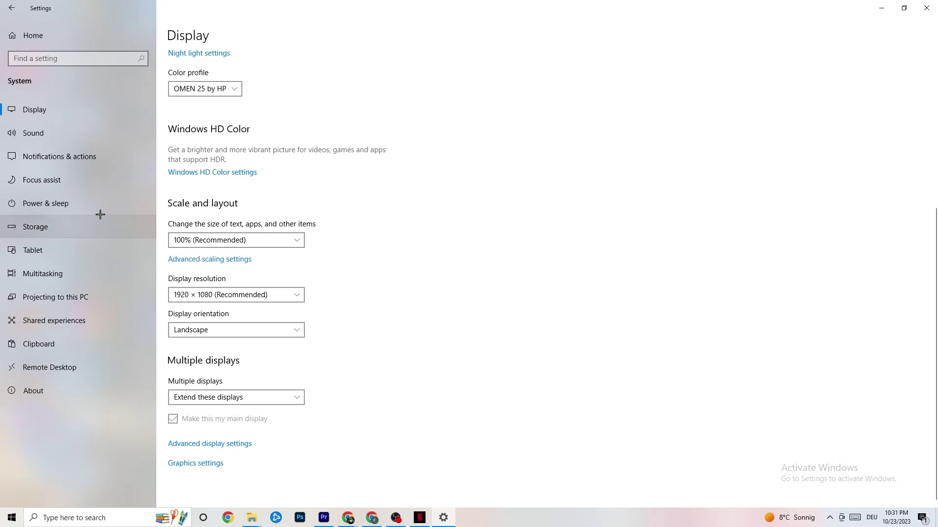
click(59, 202)
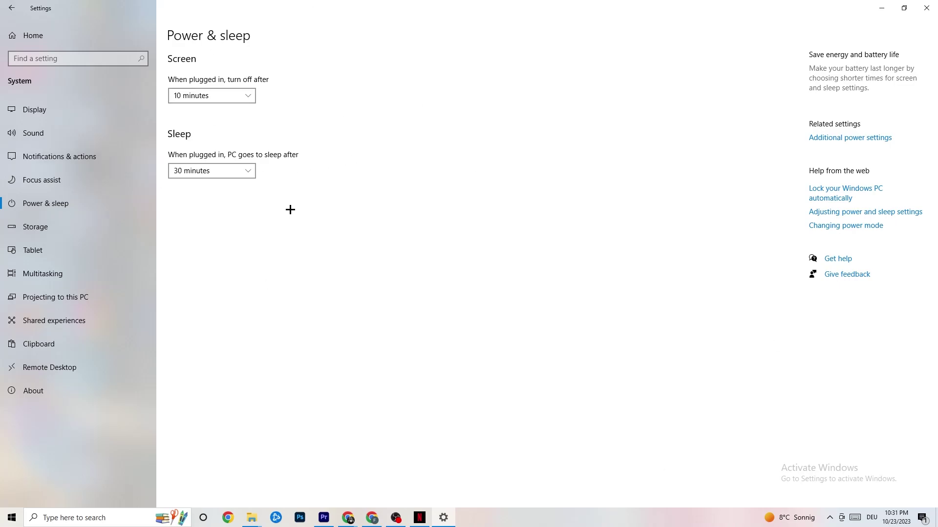
Review the power plans in Power Options, then go to the Storage page for drive C
click(866, 138)
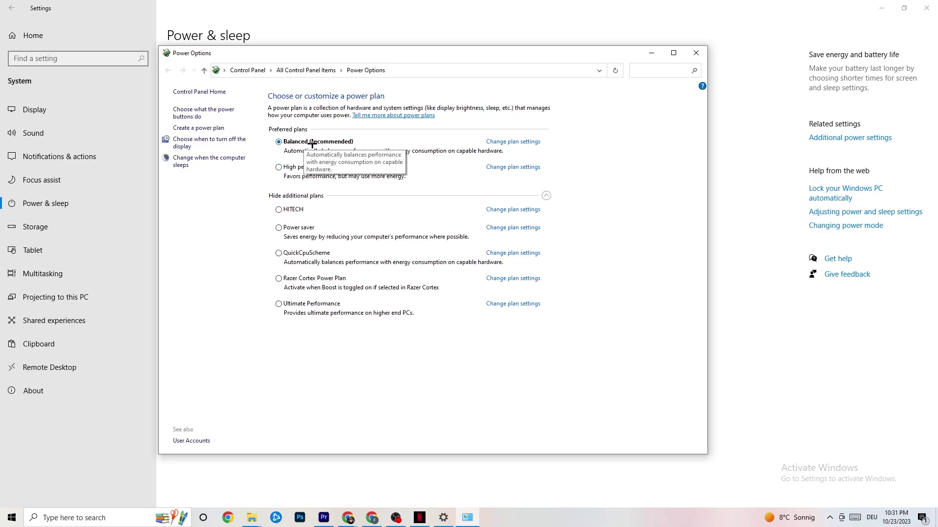
click(689, 50)
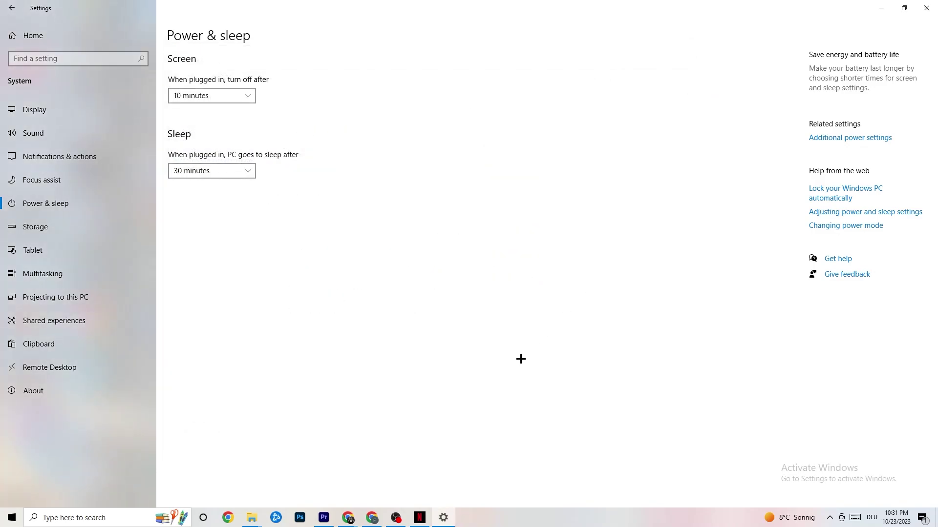
click(69, 228)
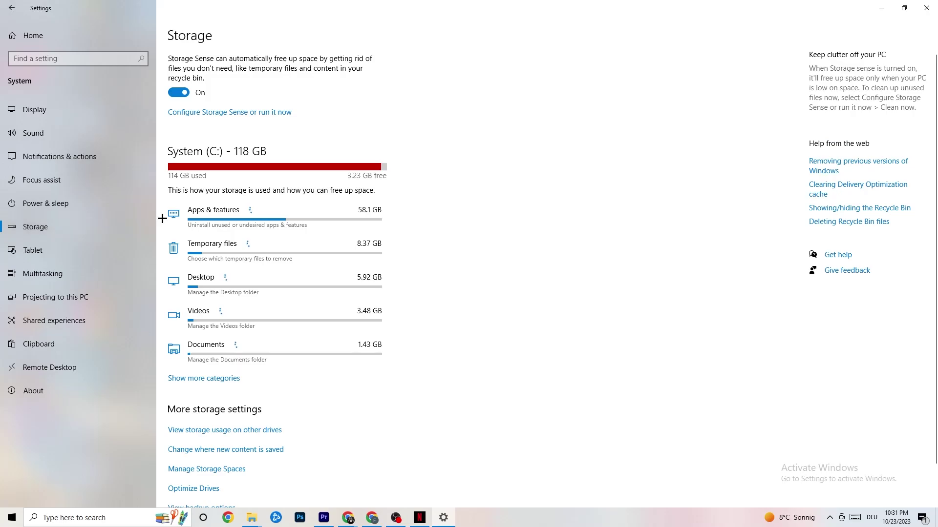
Check Storage Sense's weekly schedule and recycle bin period unchanged, then return Home
click(221, 114)
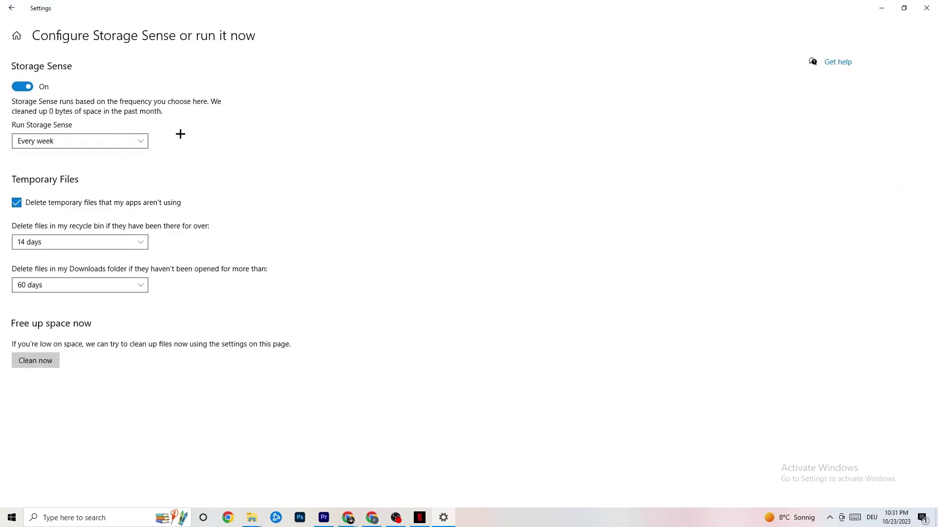
click(88, 142)
click(274, 182)
click(78, 242)
click(306, 199)
click(10, 6)
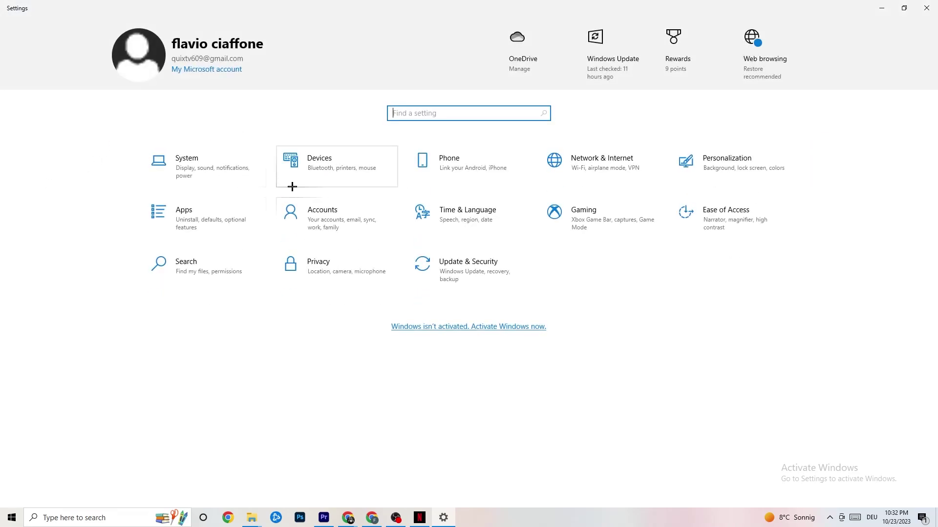
click(625, 223)
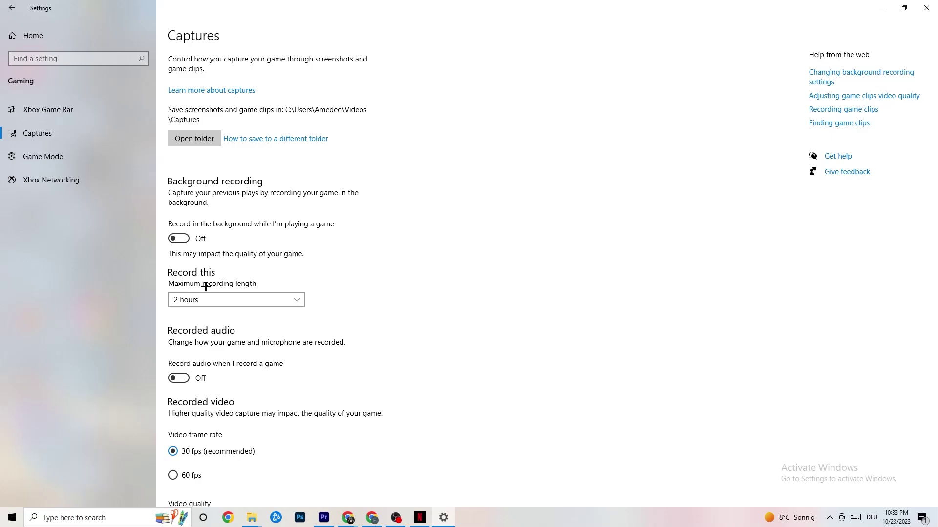
click(86, 157)
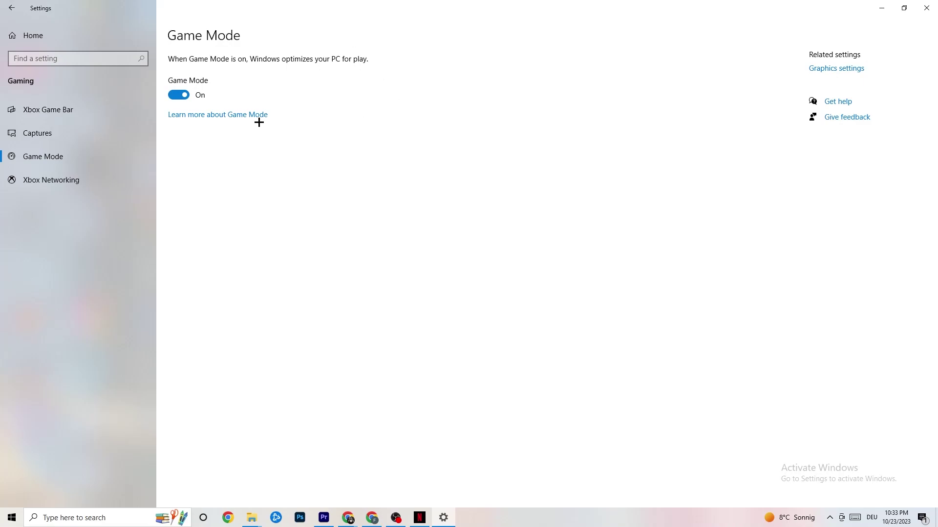
click(12, 8)
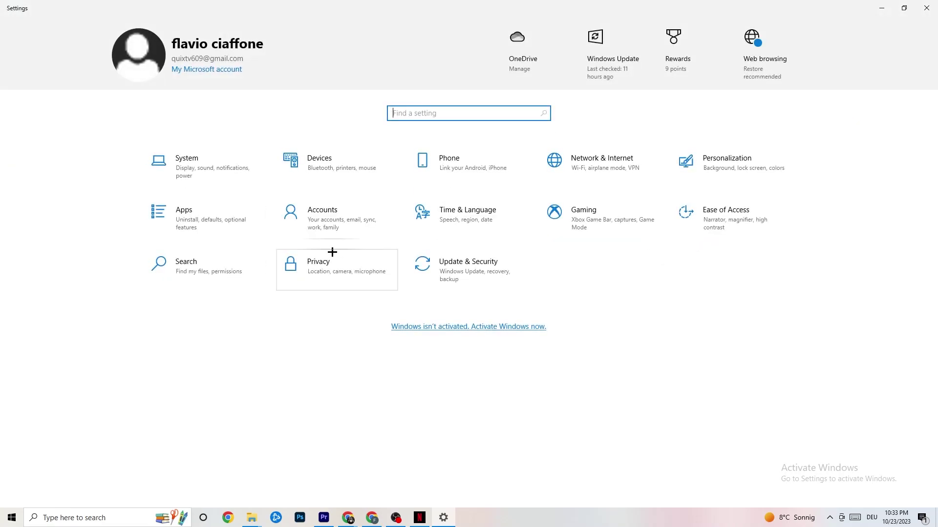
Verify Windows Update reports the PC up to date, then close Settings
click(492, 282)
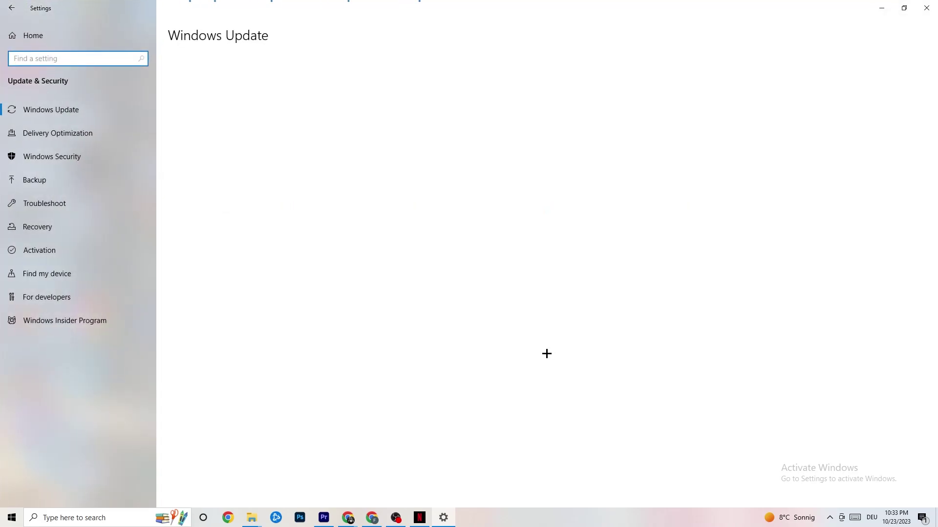
click(55, 202)
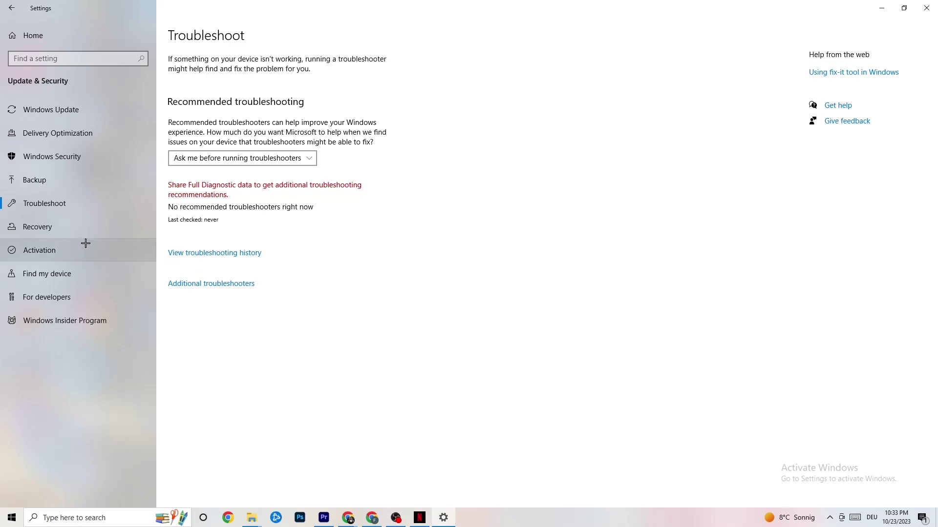
click(71, 109)
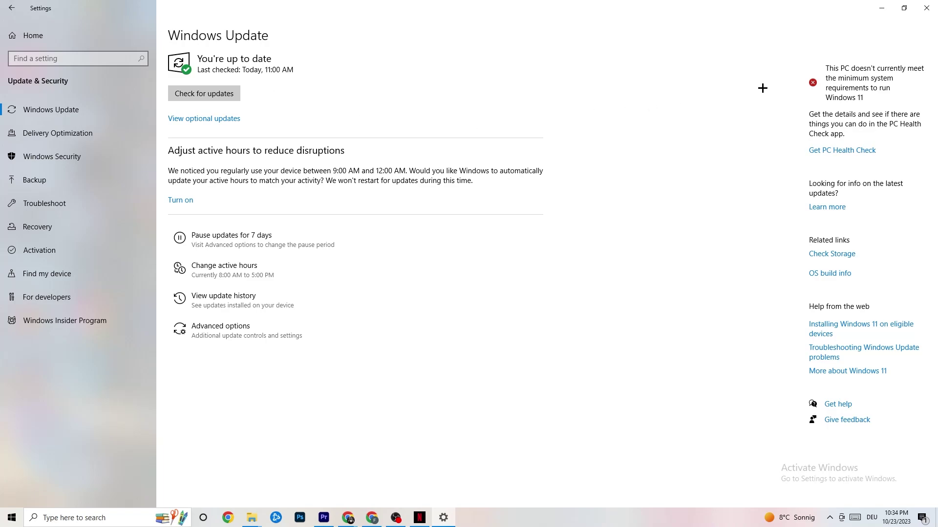
click(916, 9)
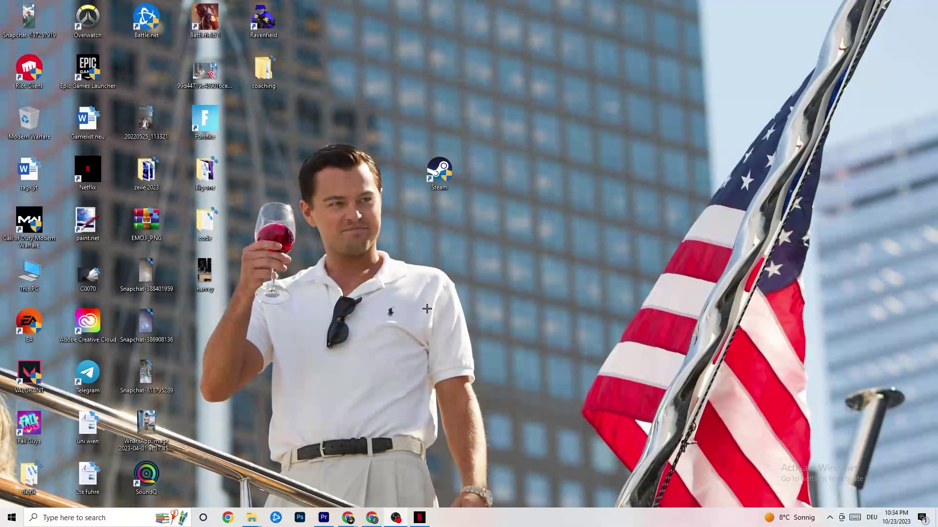